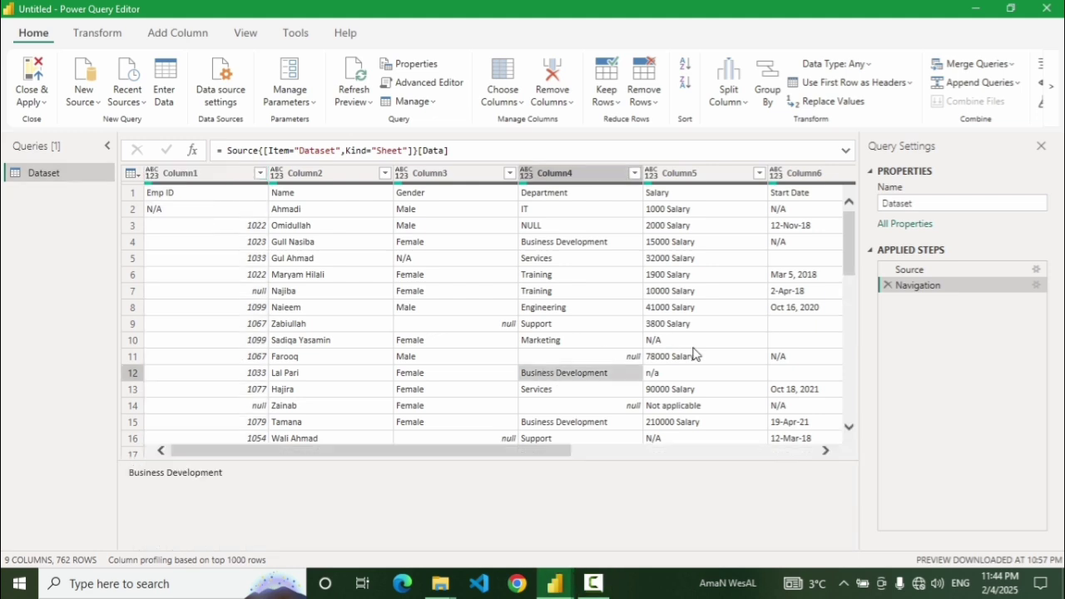
Open Replace Values for Column5, the salary column, and place the dialog so the column's upper rows stay visible.
click(680, 175)
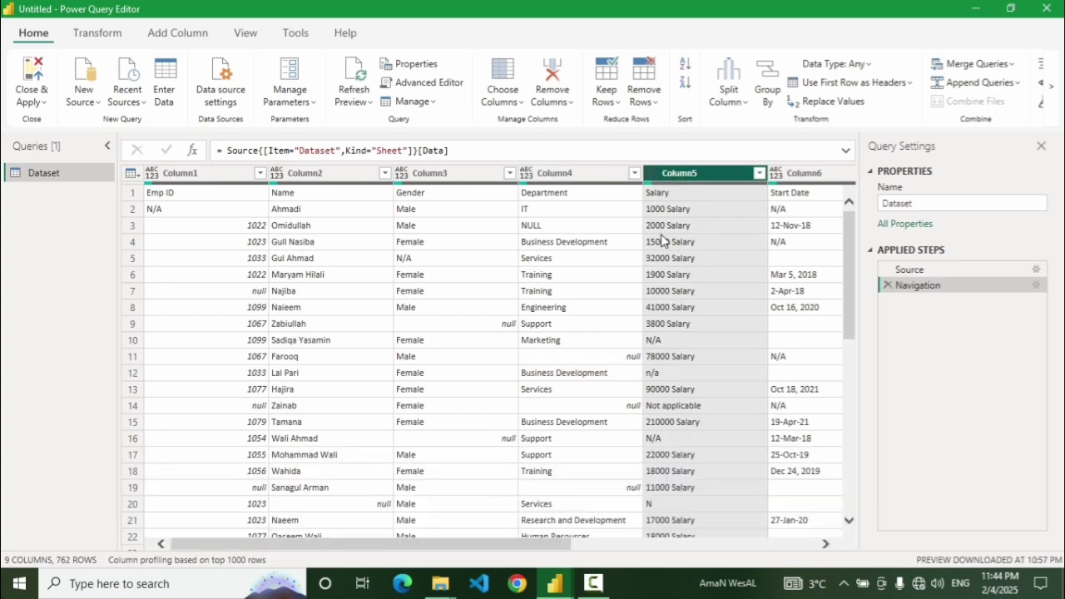
right_click(698, 179)
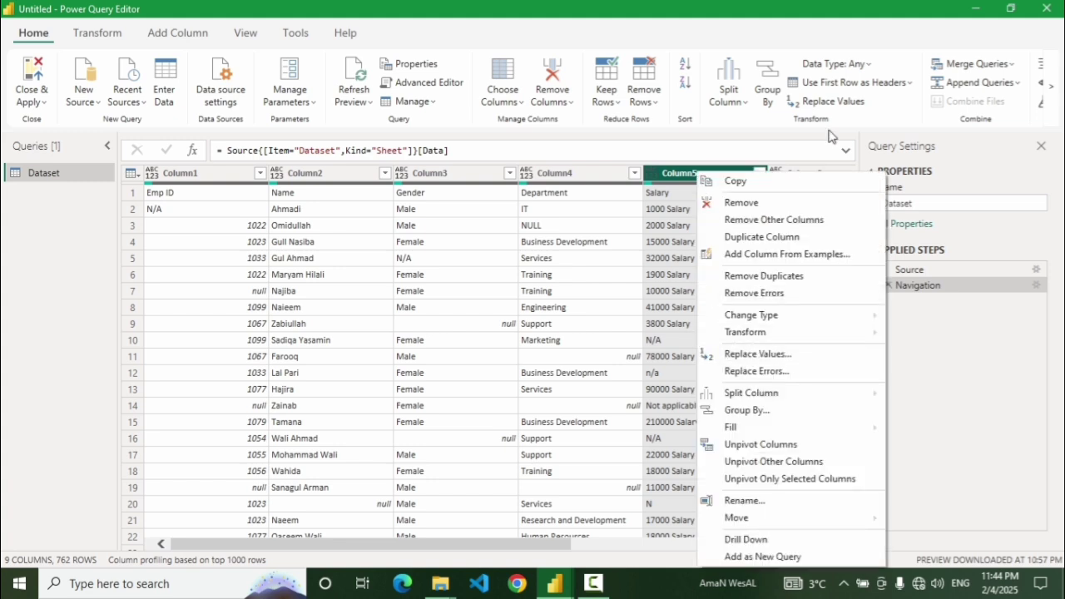
click(674, 179)
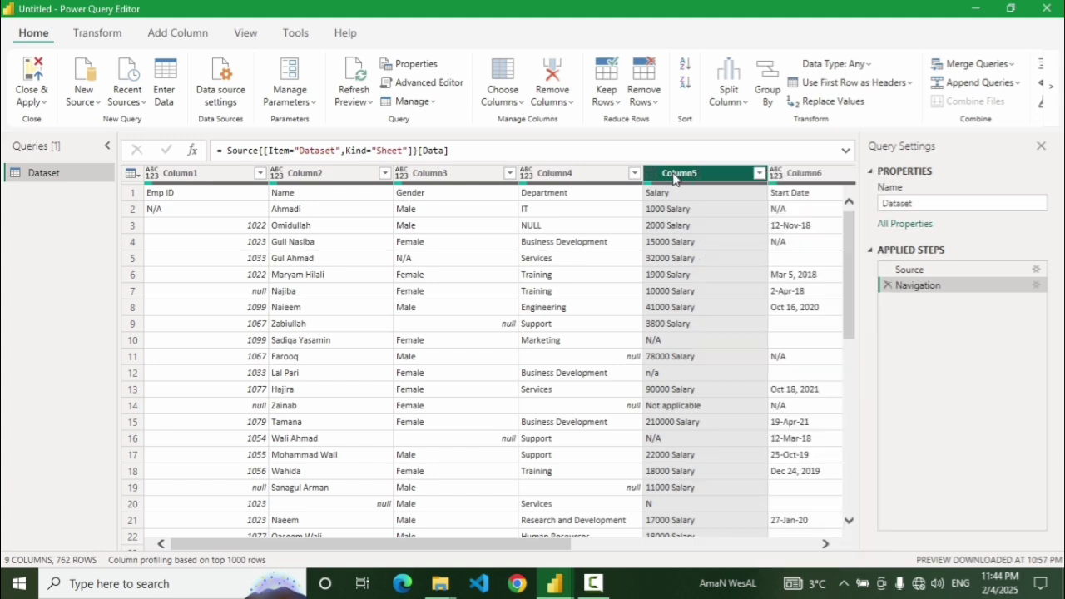
click(831, 103)
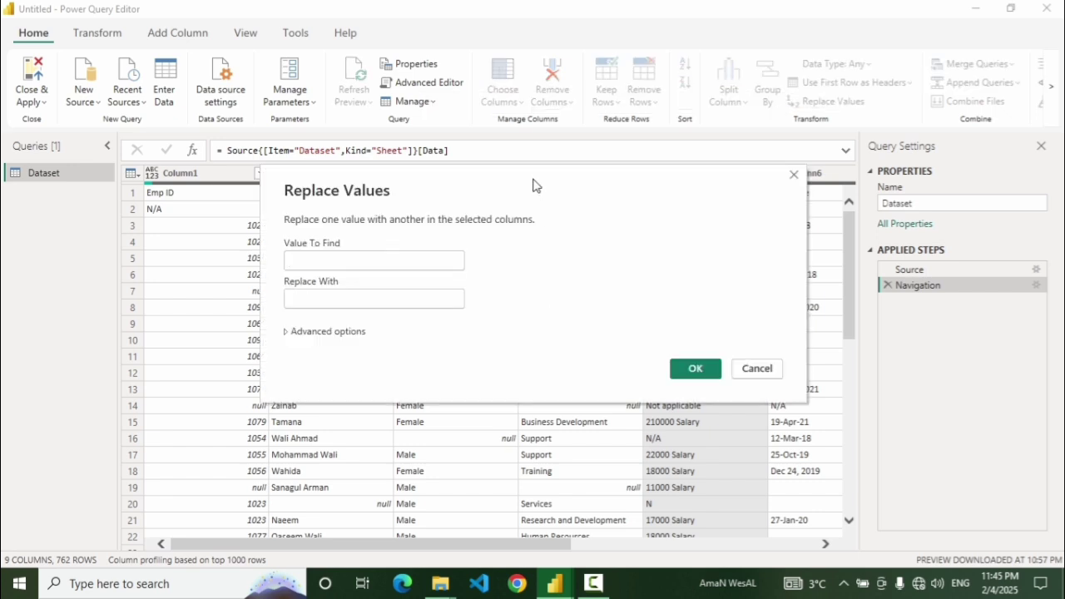
drag(536, 183, 558, 294)
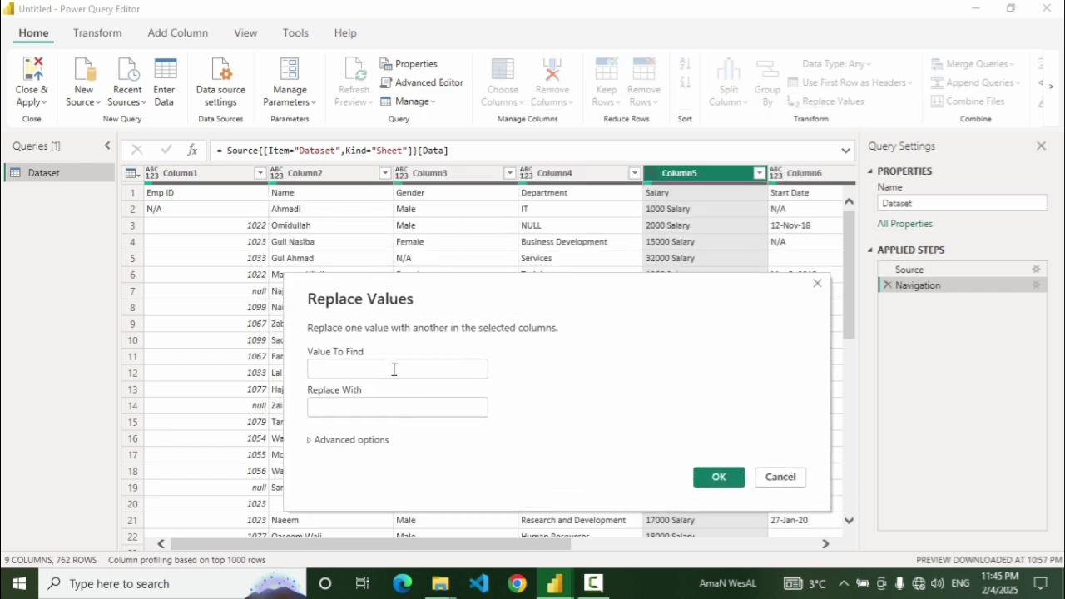
drag(671, 284, 648, 300)
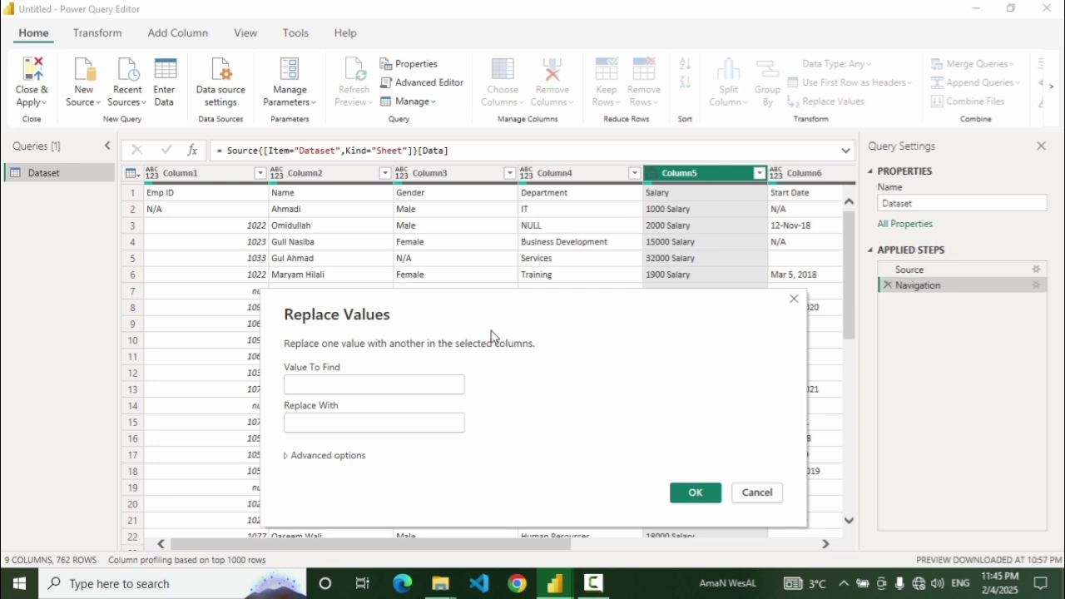
Enter Salary as the value to find in Column5.
click(399, 382)
drag(541, 304, 587, 293)
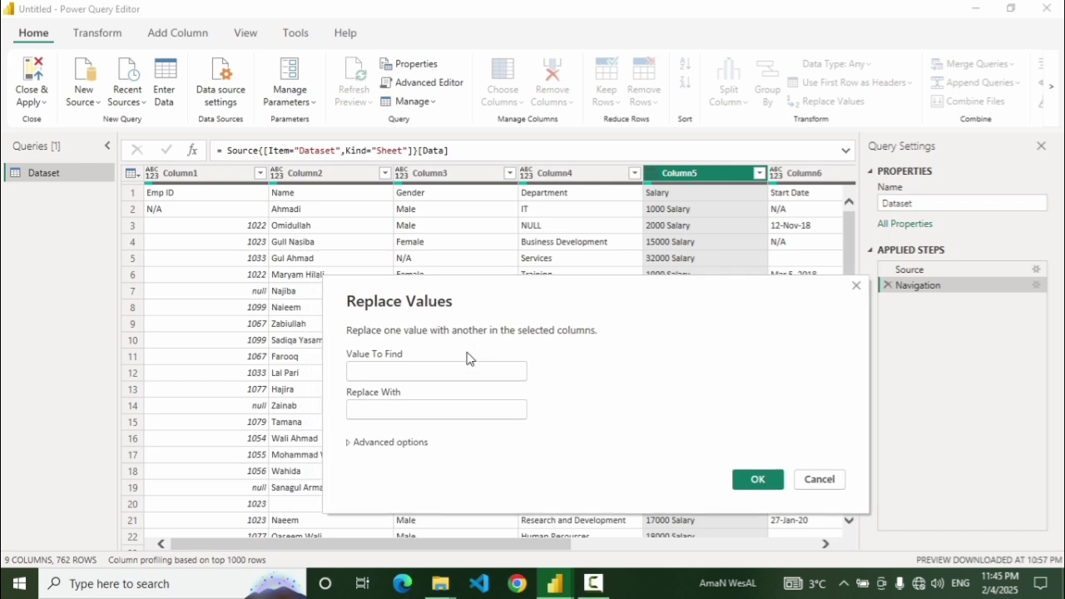
click(442, 372)
text(Sa)
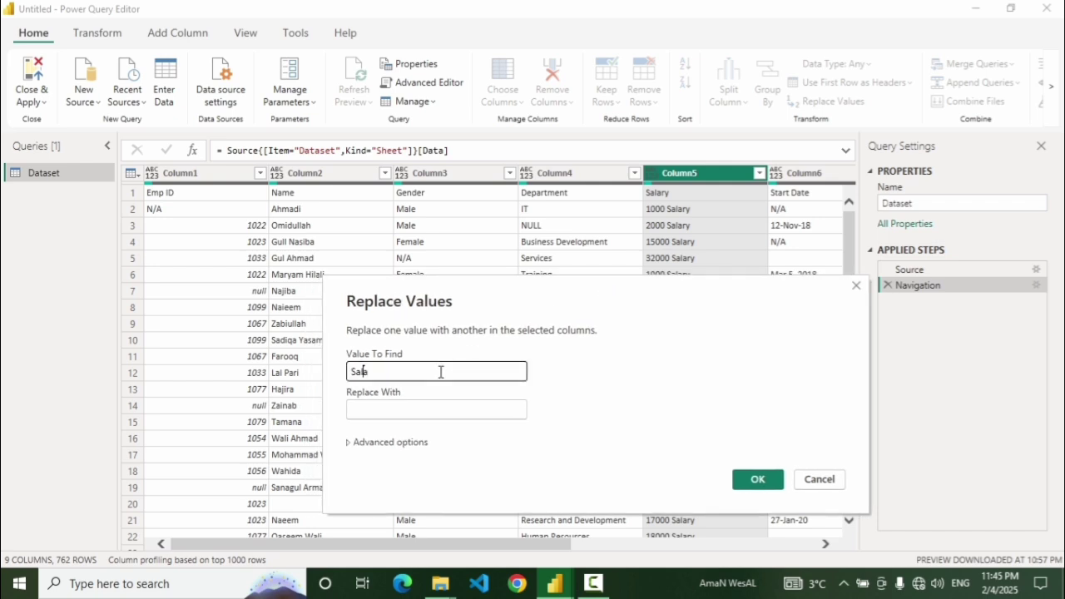
text(lary)
click(393, 408)
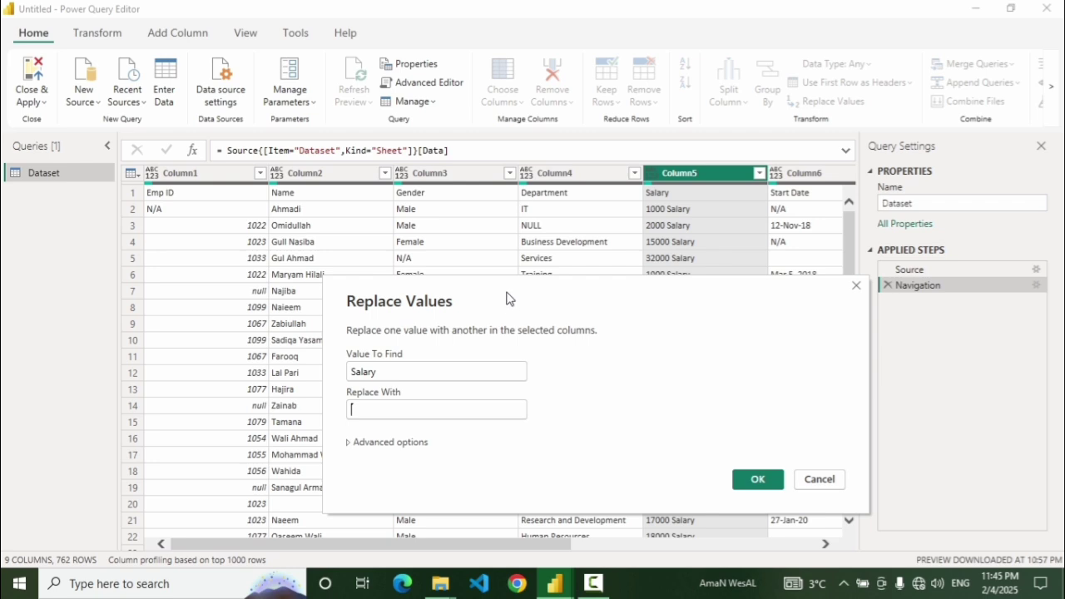
Change the value to find to all-lowercase salary.
drag(507, 298, 546, 292)
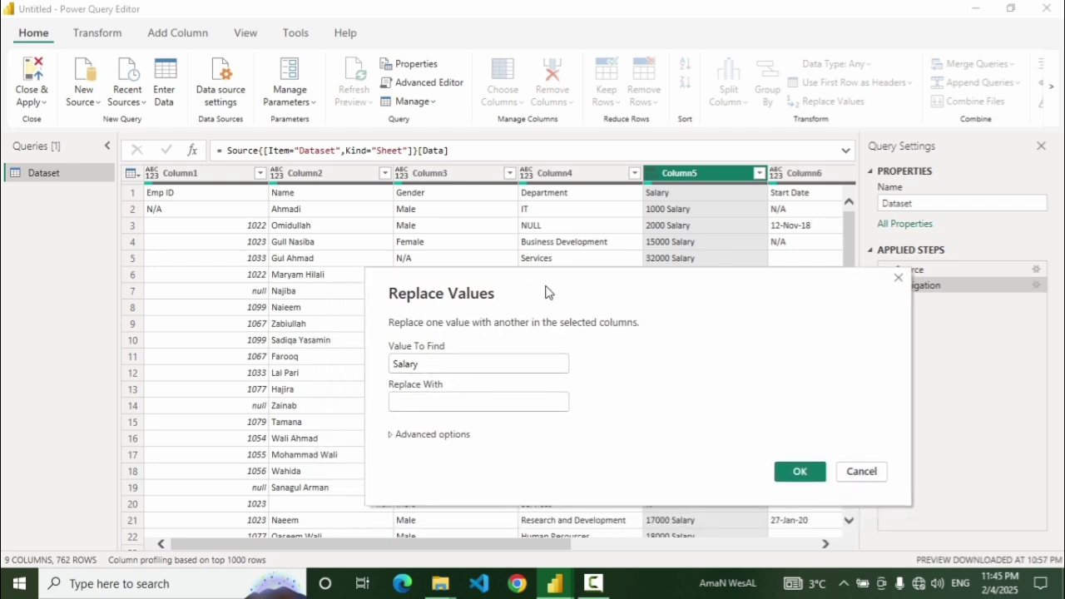
click(436, 366)
key(ctrl+a)
click(425, 363)
double_click(400, 365)
click(410, 363)
double_click(398, 365)
click(419, 365)
drag(420, 364, 392, 364)
text(sala)
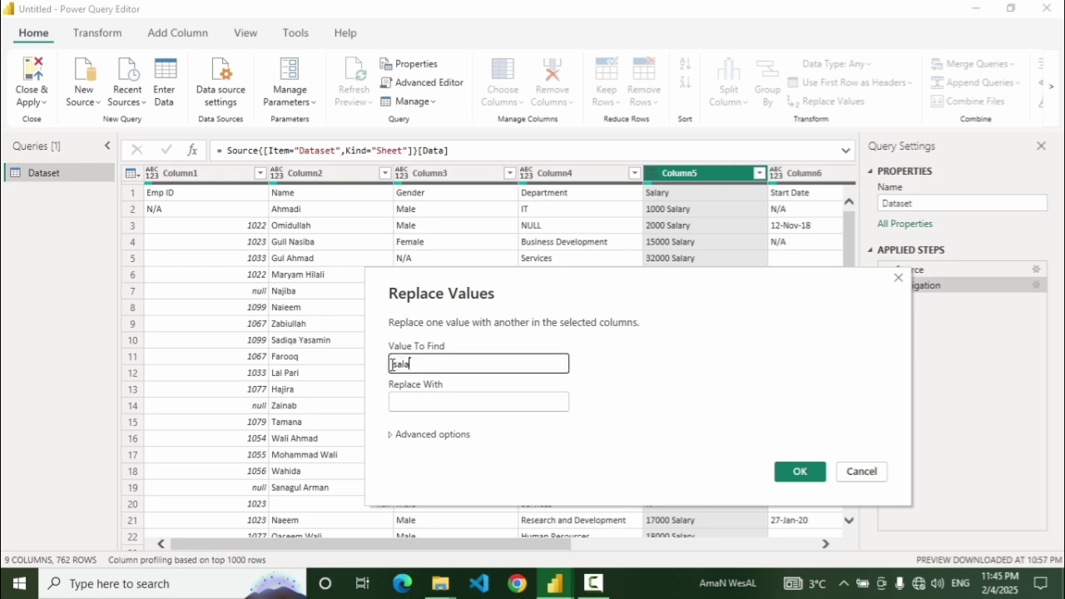
click(431, 403)
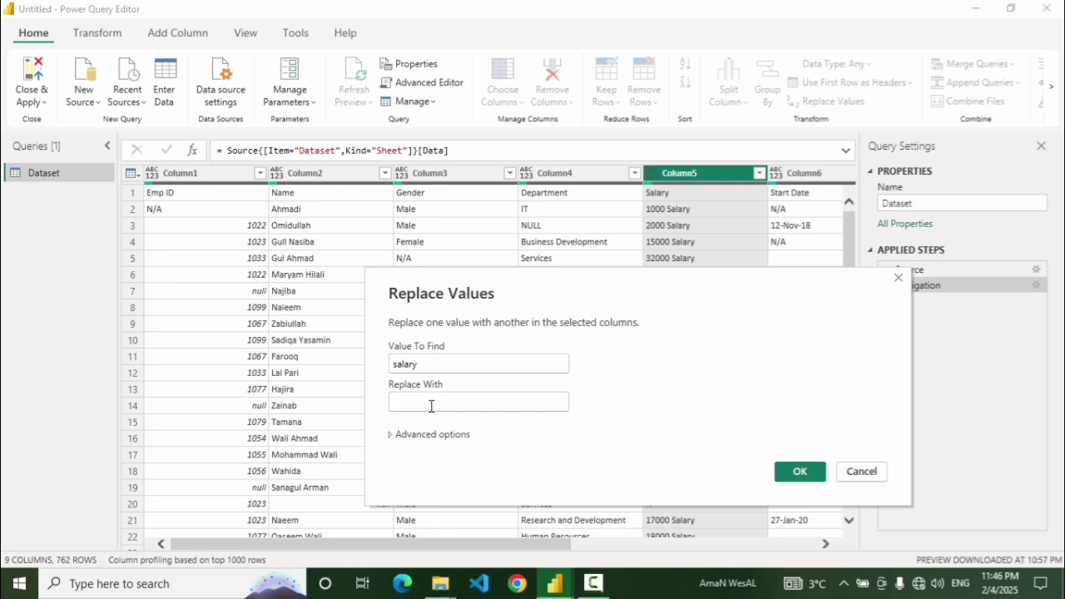
Capitalise the value to find as Salary and replace it with Afghani throughout Column5.
click(398, 366)
key(BackSpace)
text(S)
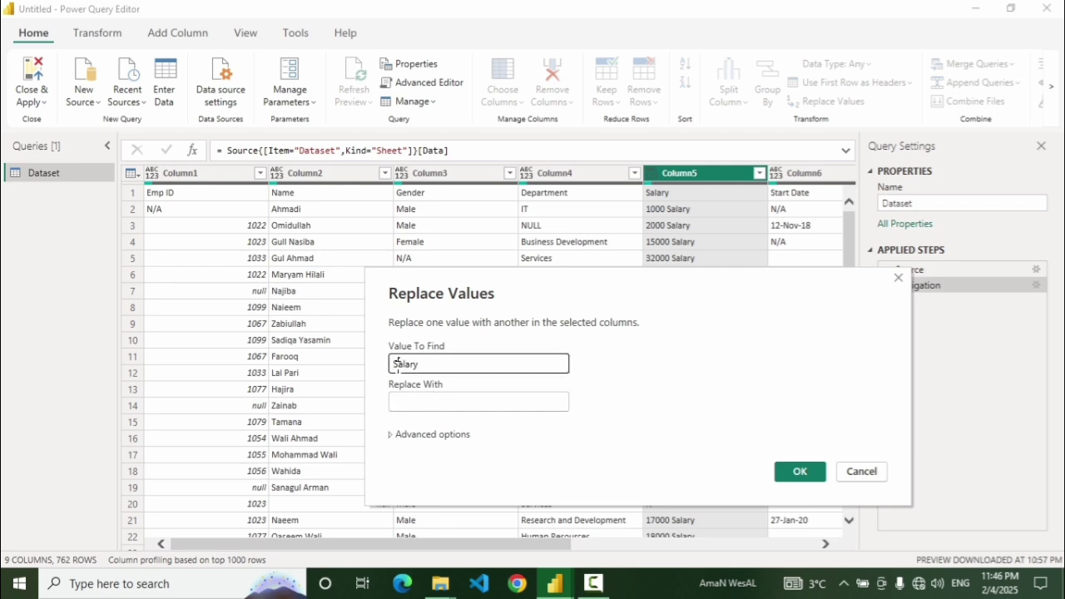
click(408, 402)
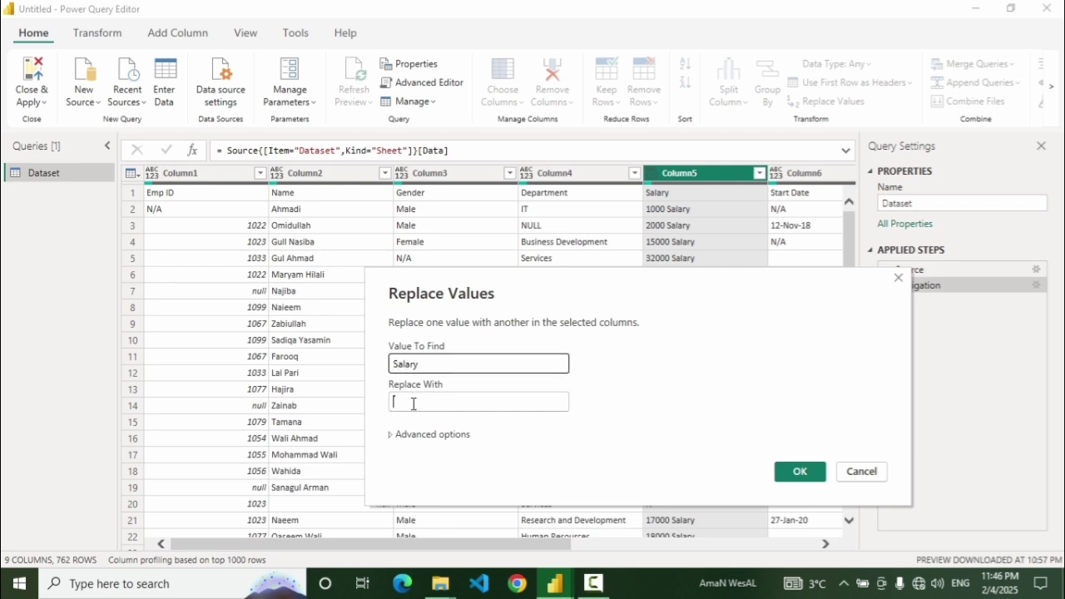
click(462, 400)
text(Afghani)
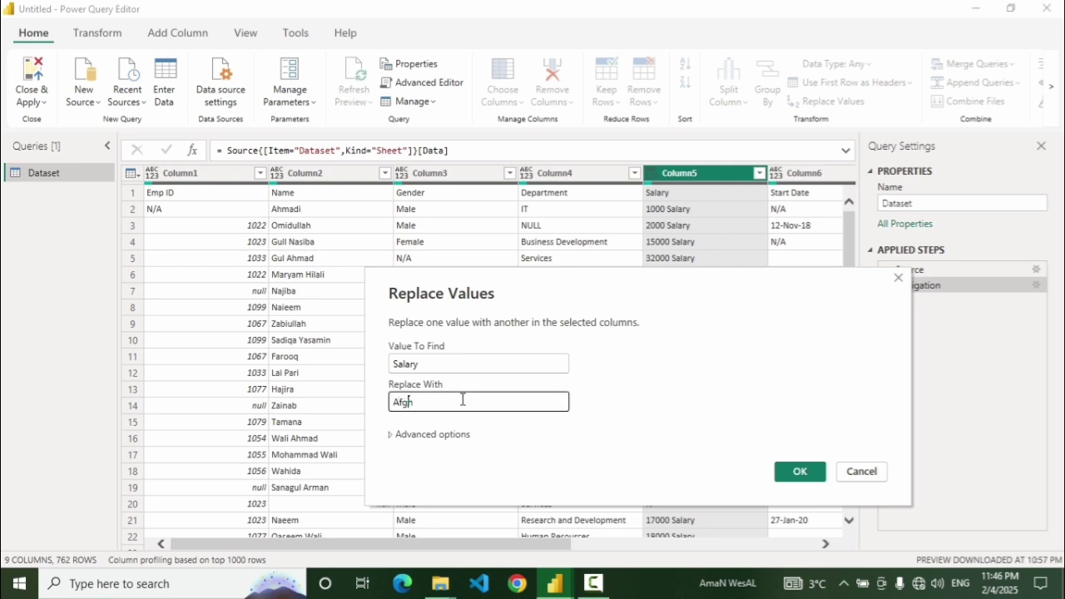
click(804, 471)
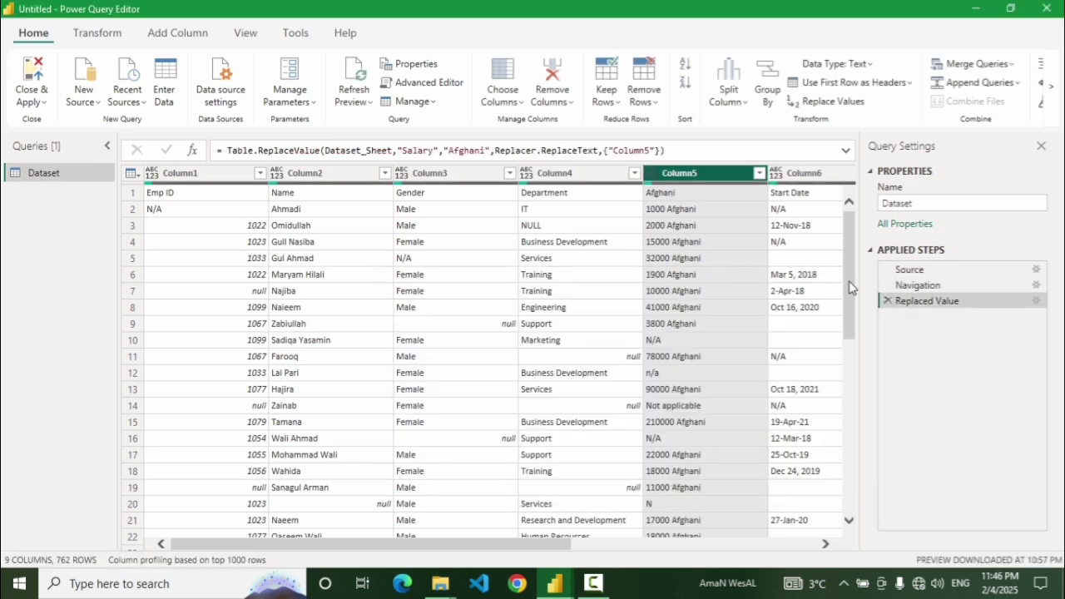
Examine the salary column after the replacement and the missing-value entries in the gender and salary columns.
drag(851, 288, 842, 237)
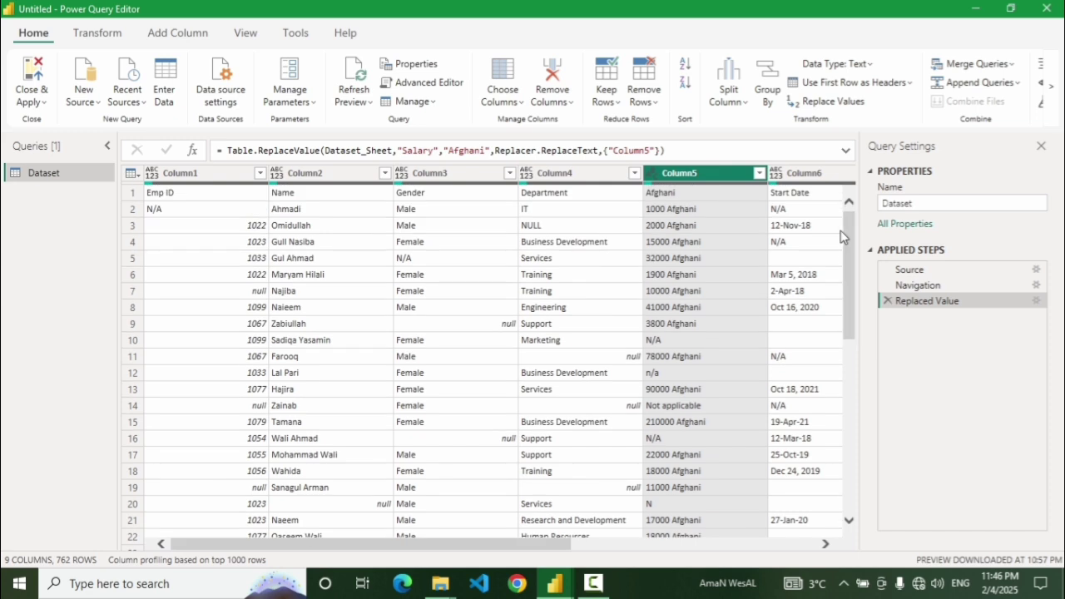
click(691, 275)
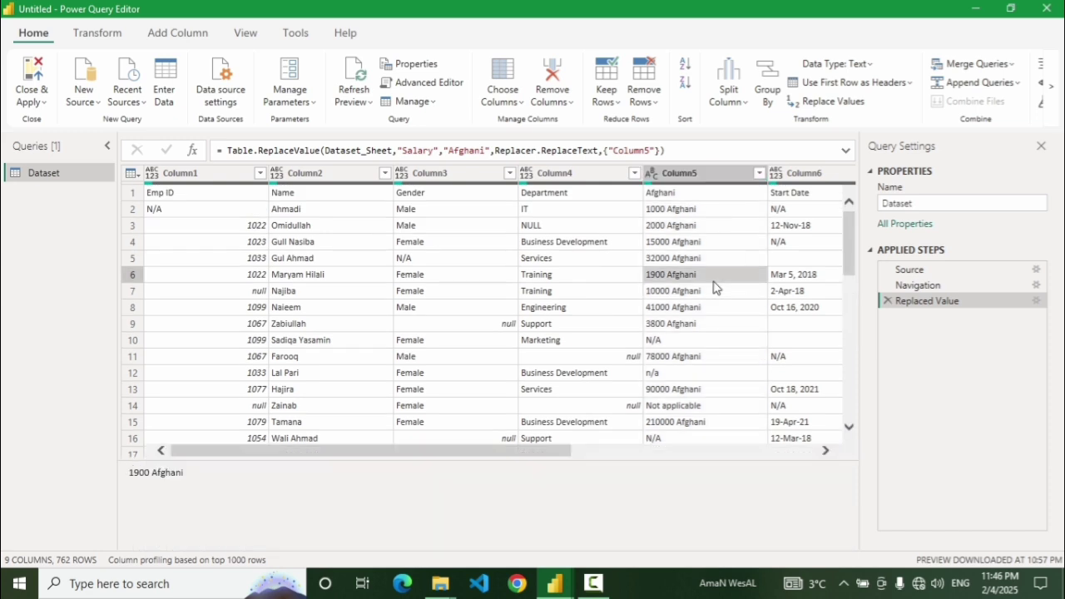
click(414, 263)
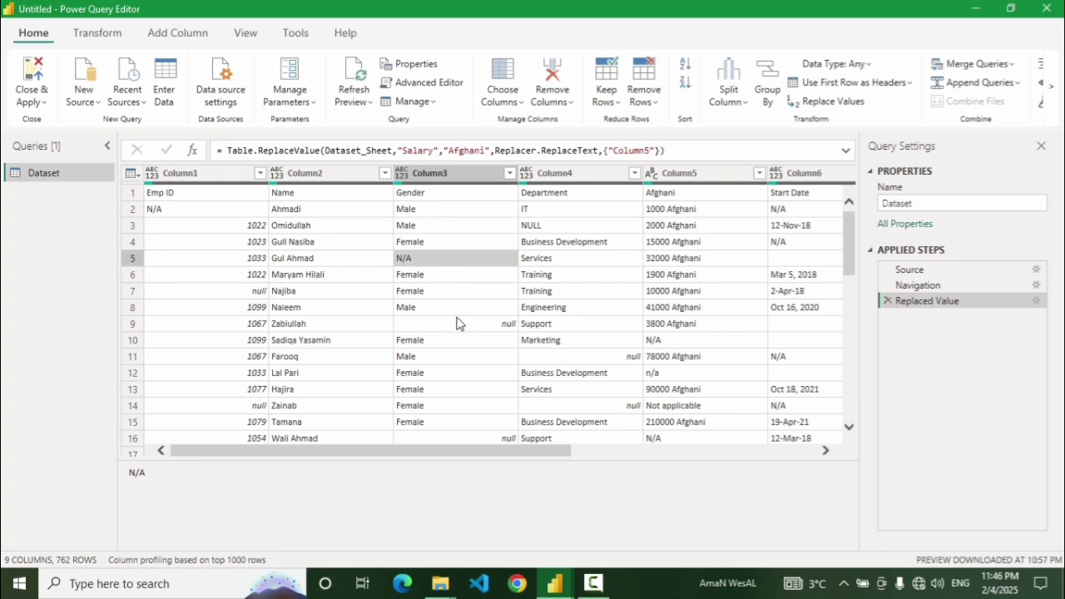
click(460, 324)
click(409, 259)
click(656, 373)
mouse_move(850, 266)
mouse_down()
mouse_move(850, 291)
mouse_move(849, 260)
mouse_up()
click(688, 404)
click(419, 261)
click(324, 241)
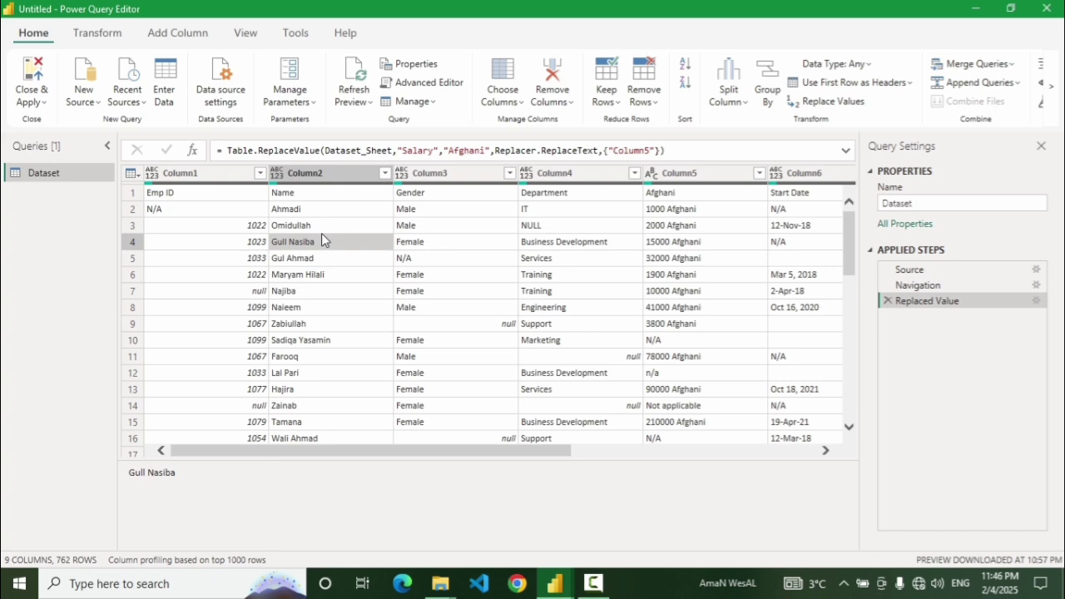
Select all columns of the table and replace every N/A value with Null.
click(313, 176)
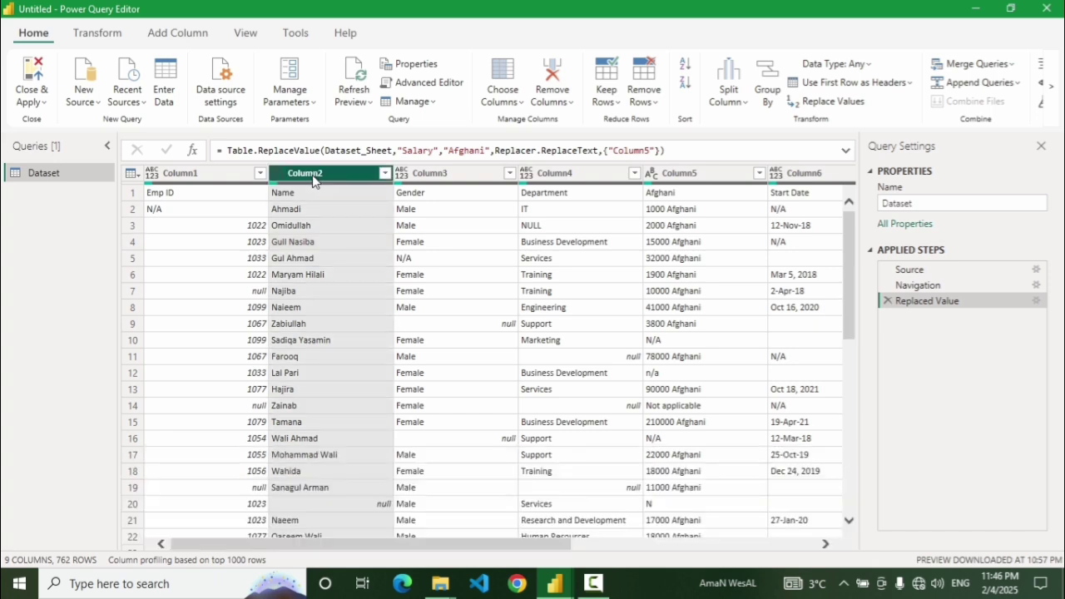
click(317, 241)
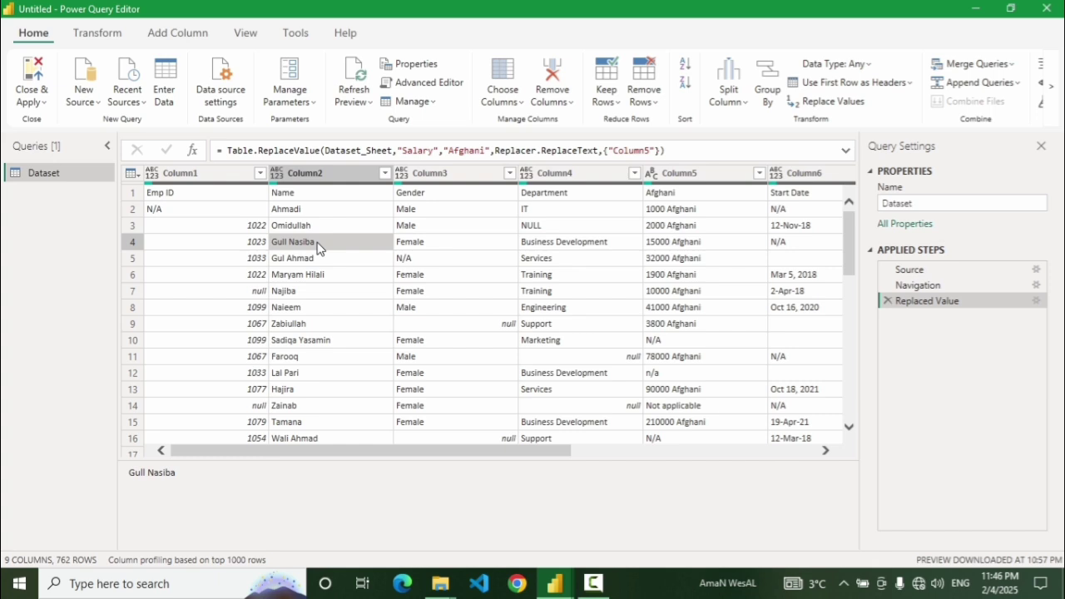
key(ctrl+a)
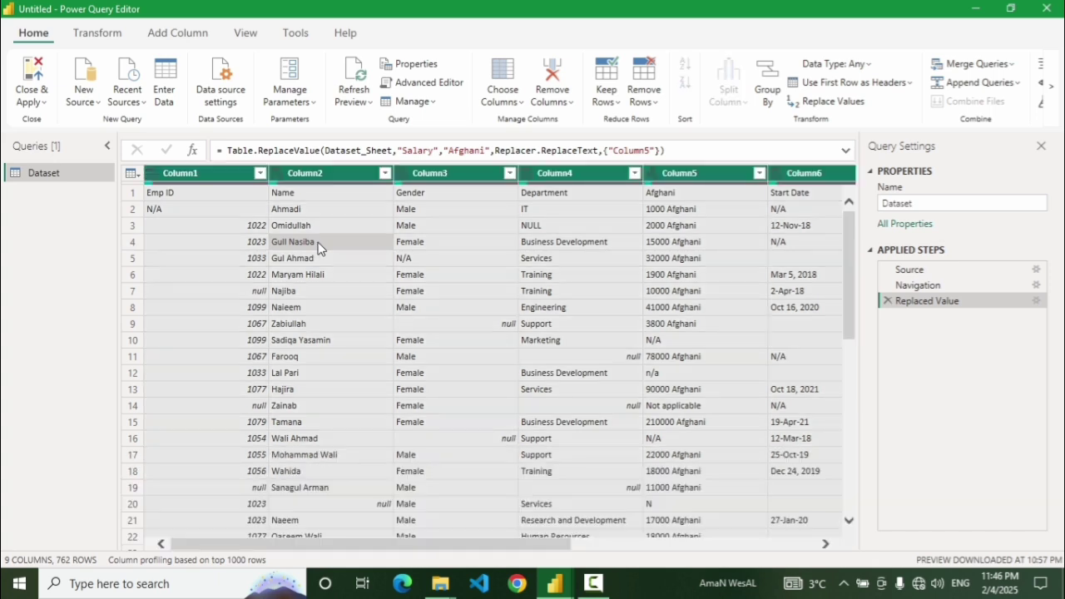
click(830, 111)
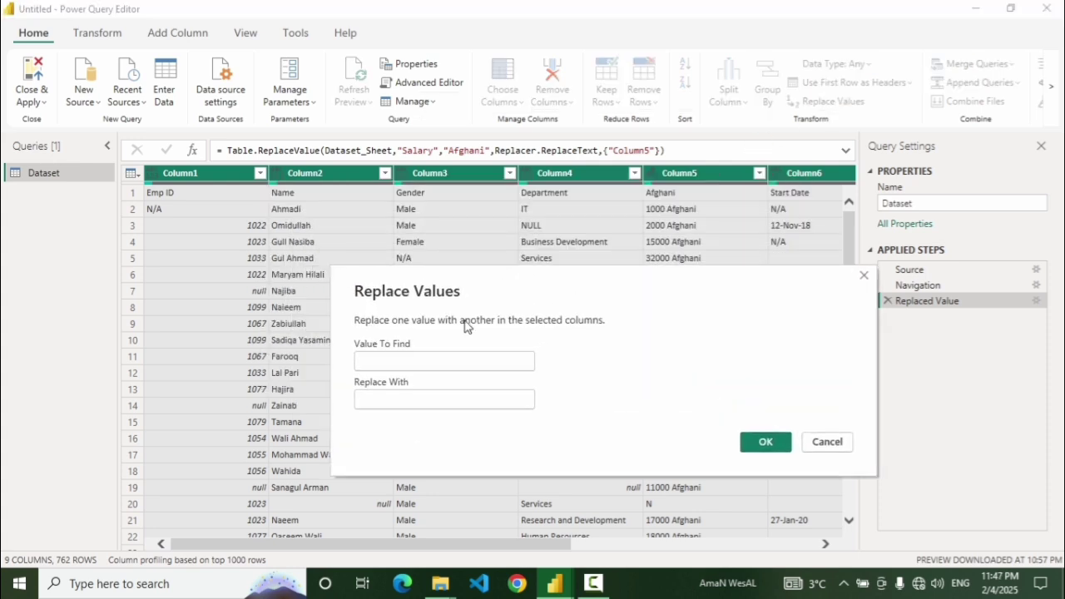
click(423, 361)
text(Null)
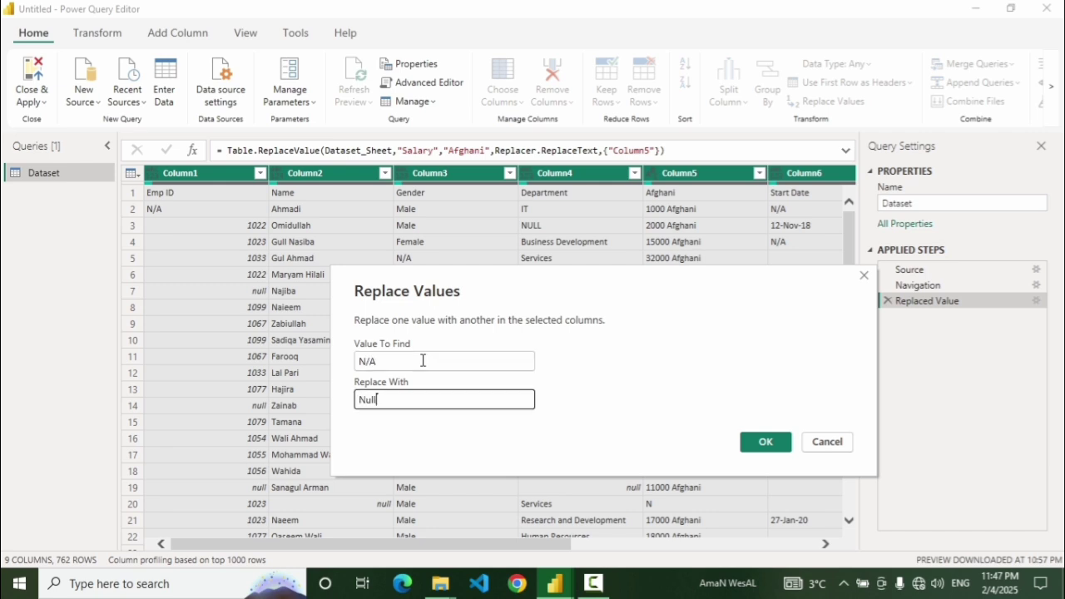
click(763, 445)
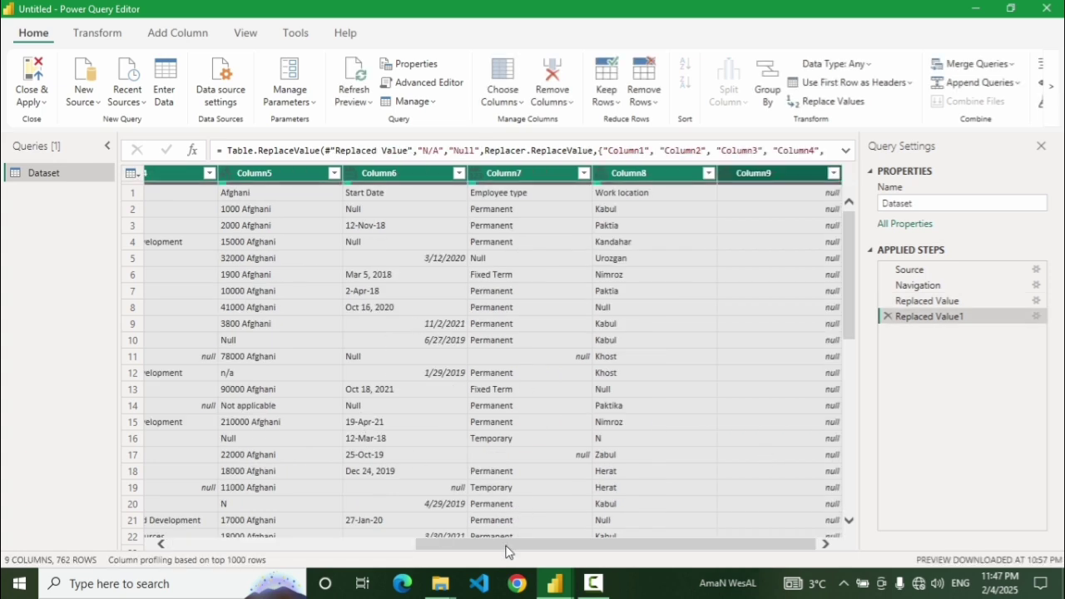
Try to replace the N placeholder in the salary column, Column5, with 13000 Afghani.
drag(506, 552, 258, 552)
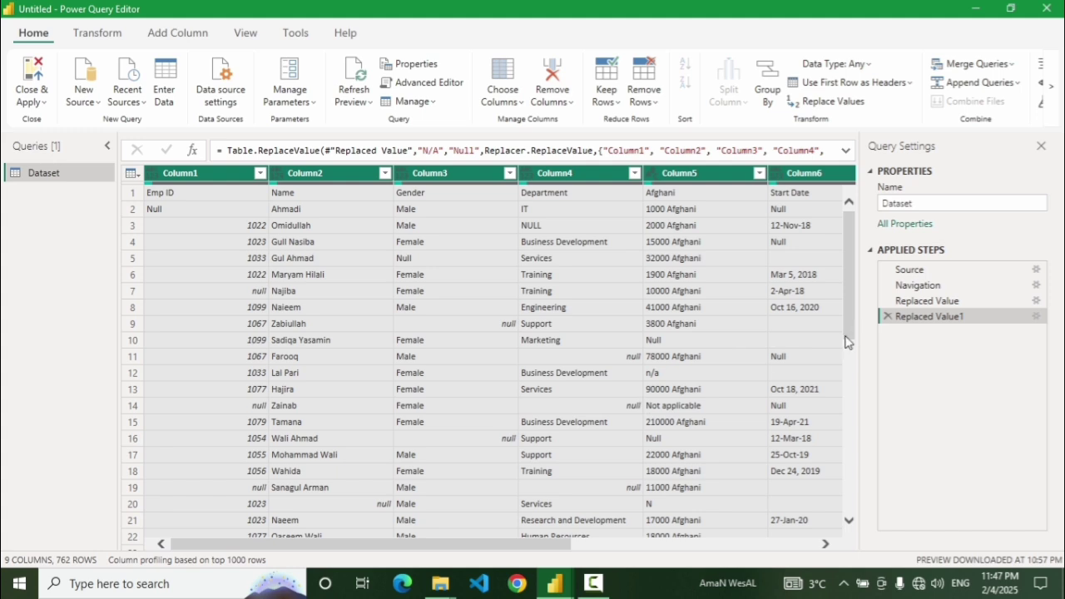
click(672, 505)
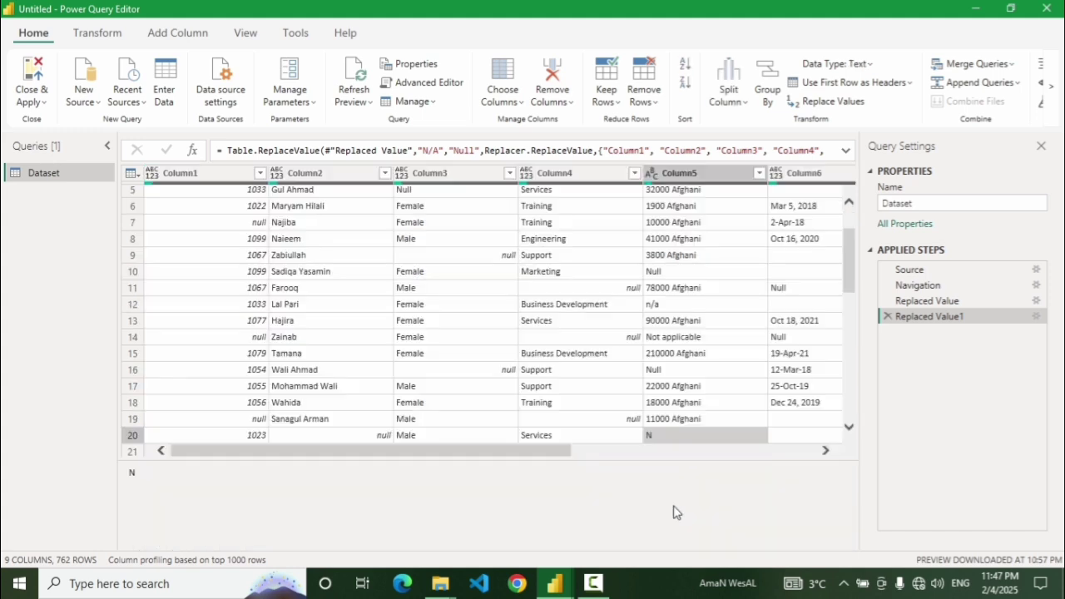
click(849, 429)
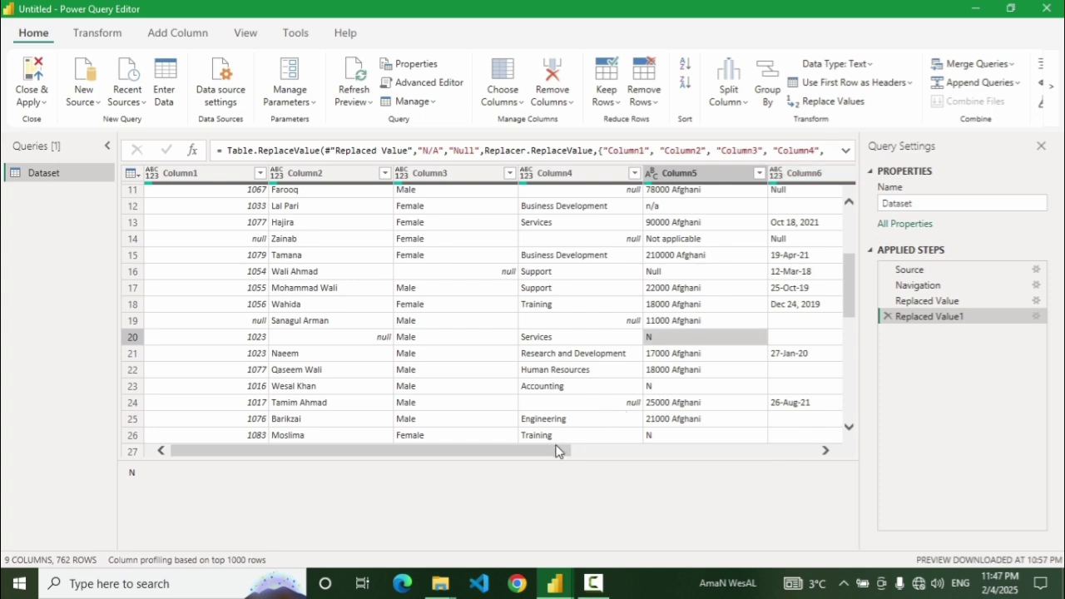
click(690, 324)
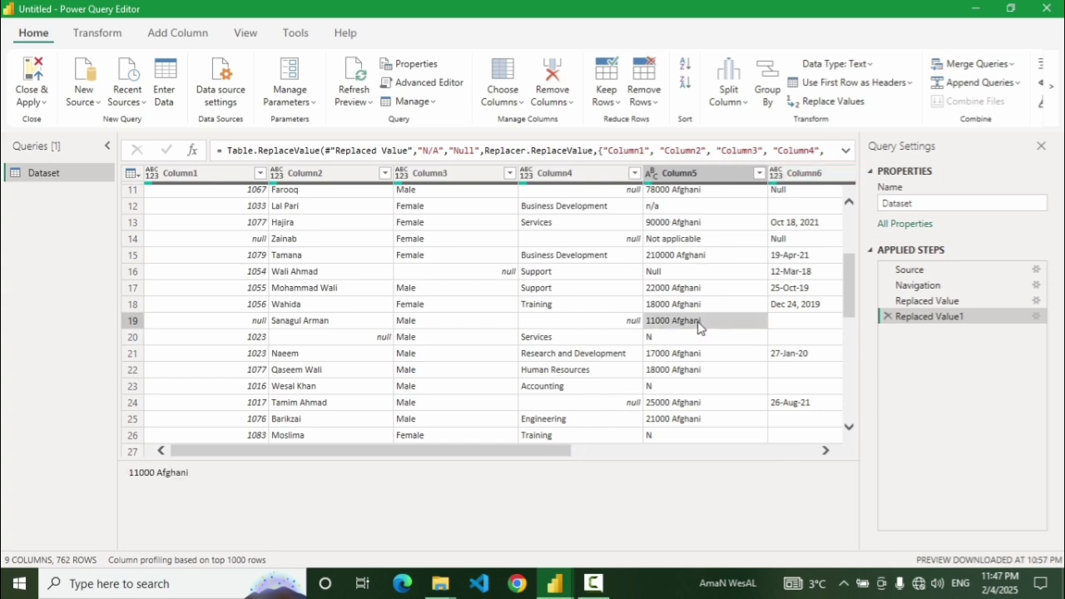
click(727, 339)
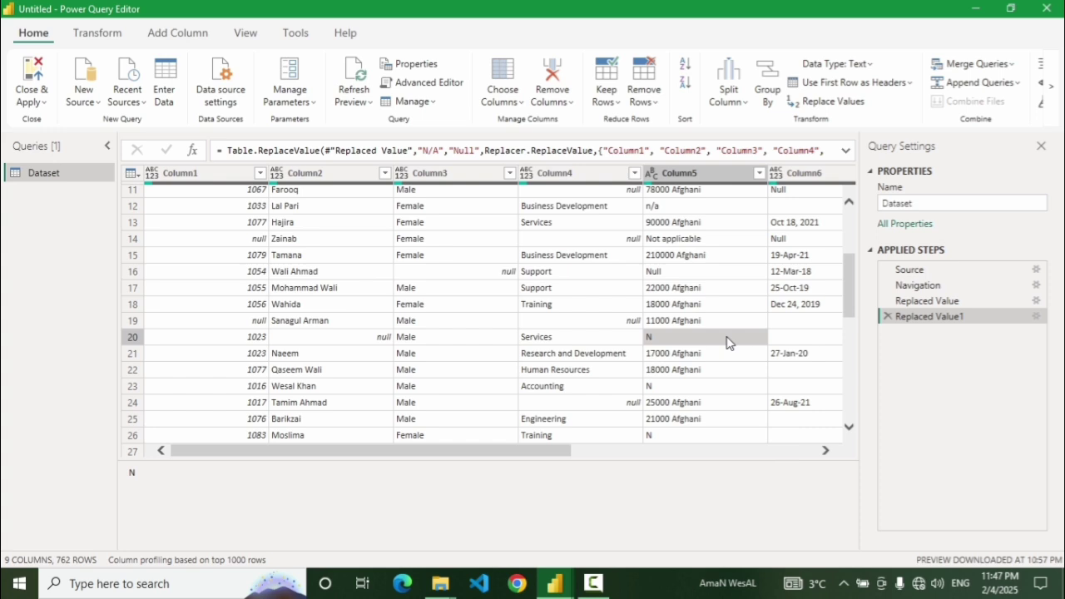
right_click(677, 336)
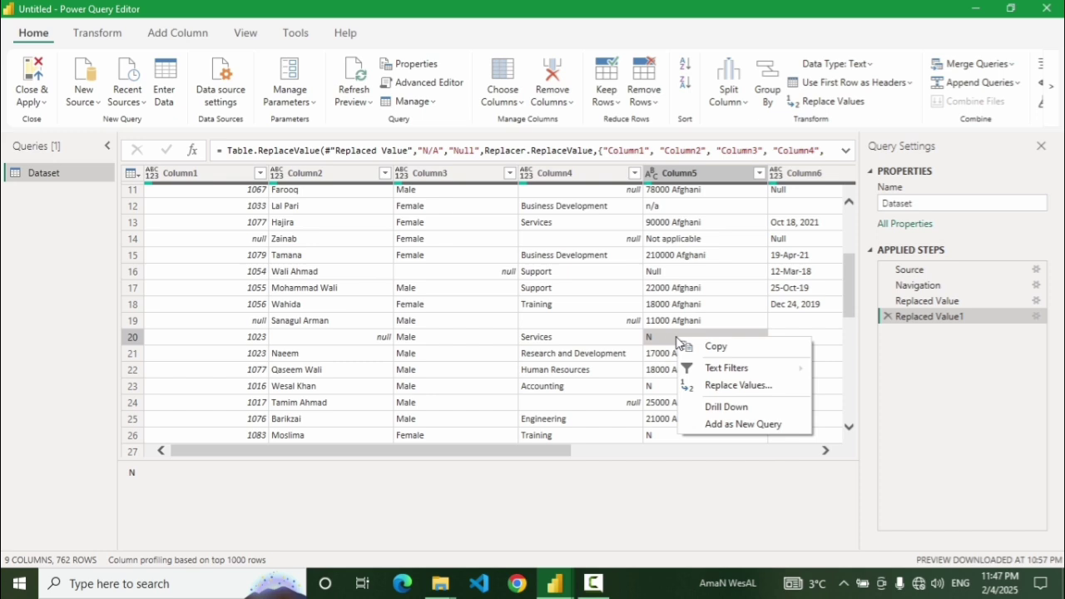
right_click(652, 336)
right_click(653, 336)
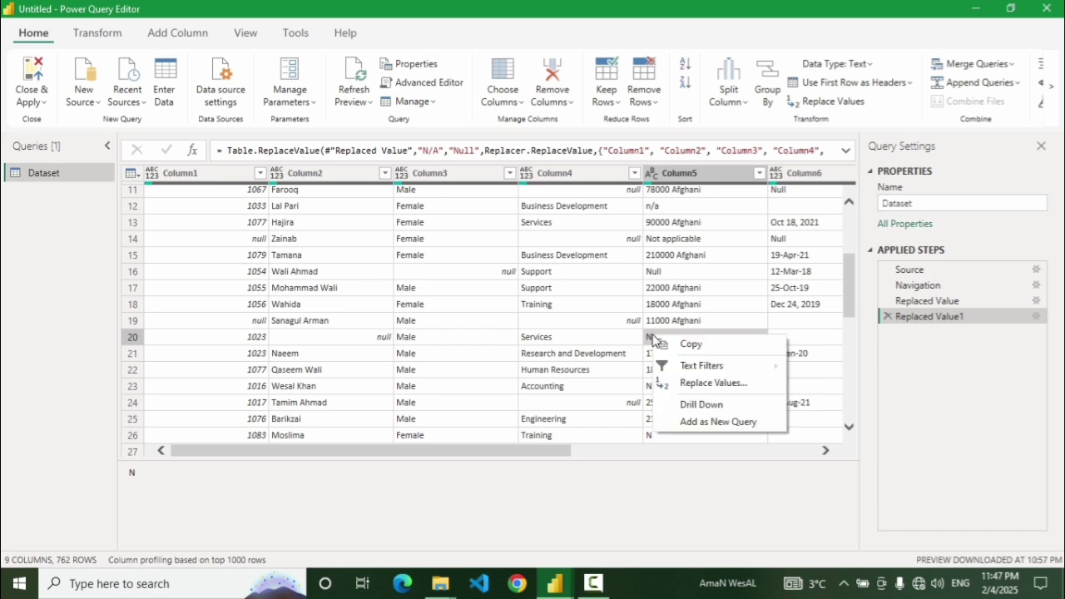
click(719, 384)
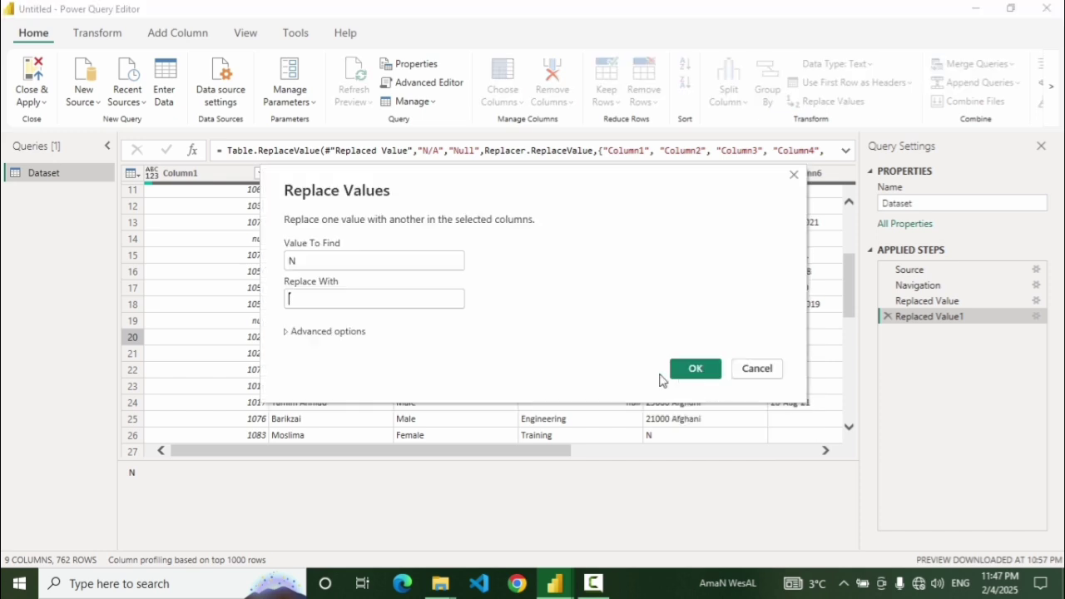
text(13000 Afghani)
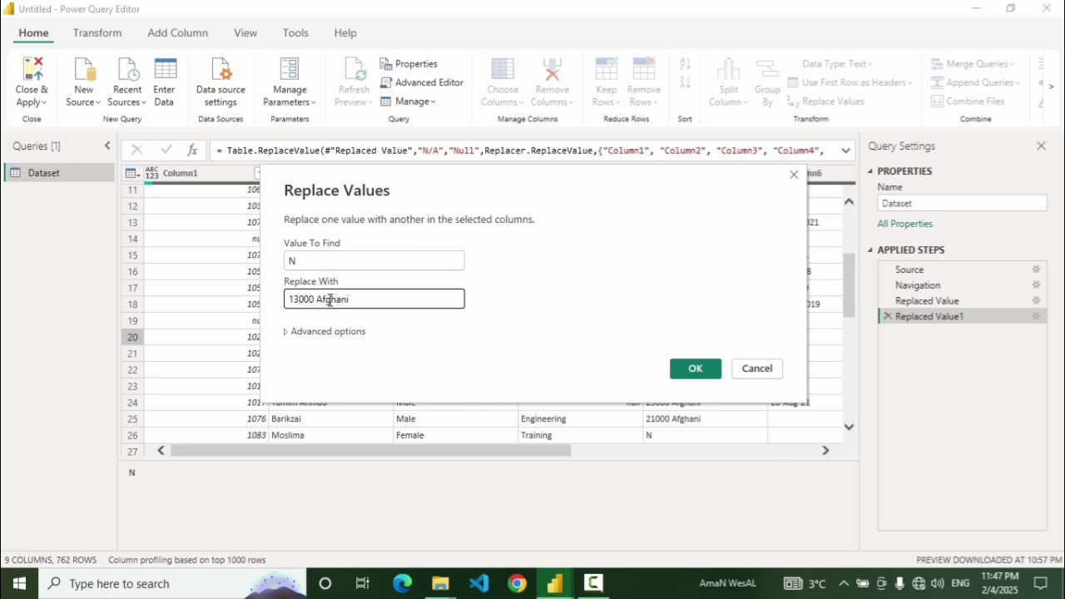
drag(545, 191, 330, 230)
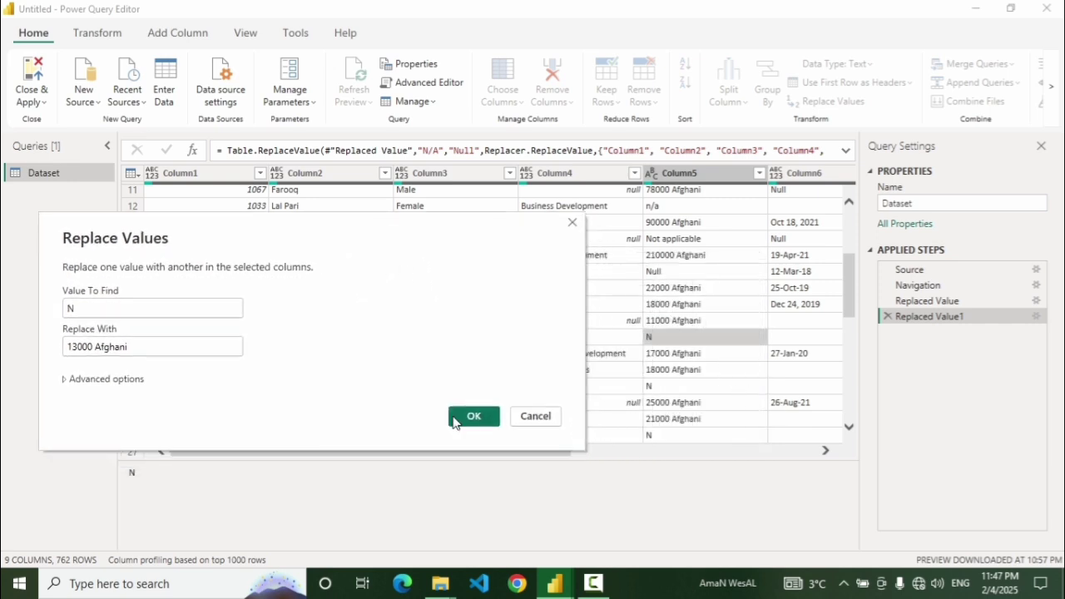
triple_click(141, 349)
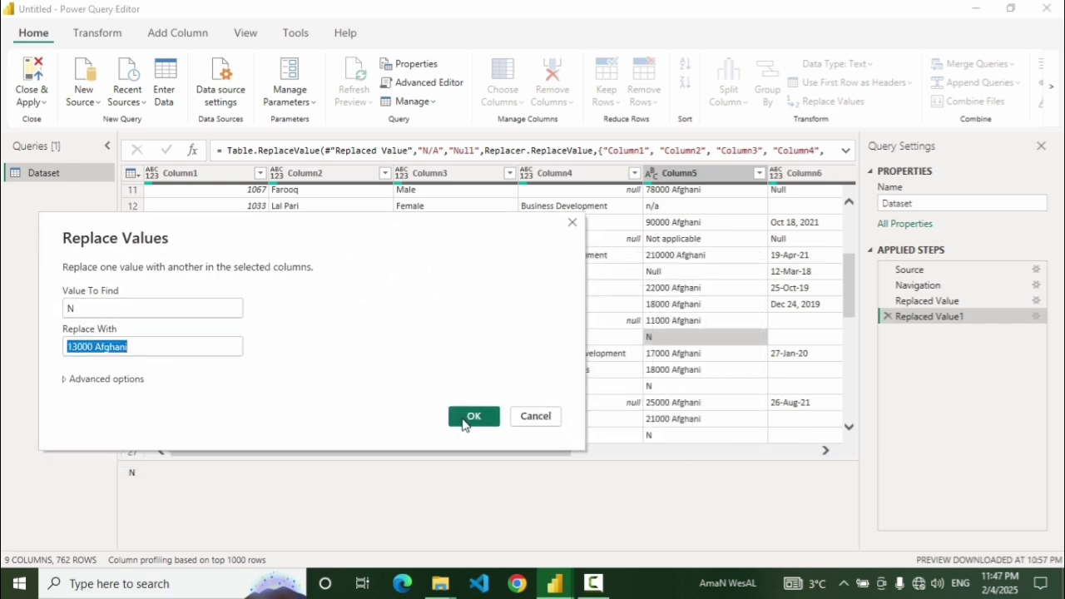
click(465, 418)
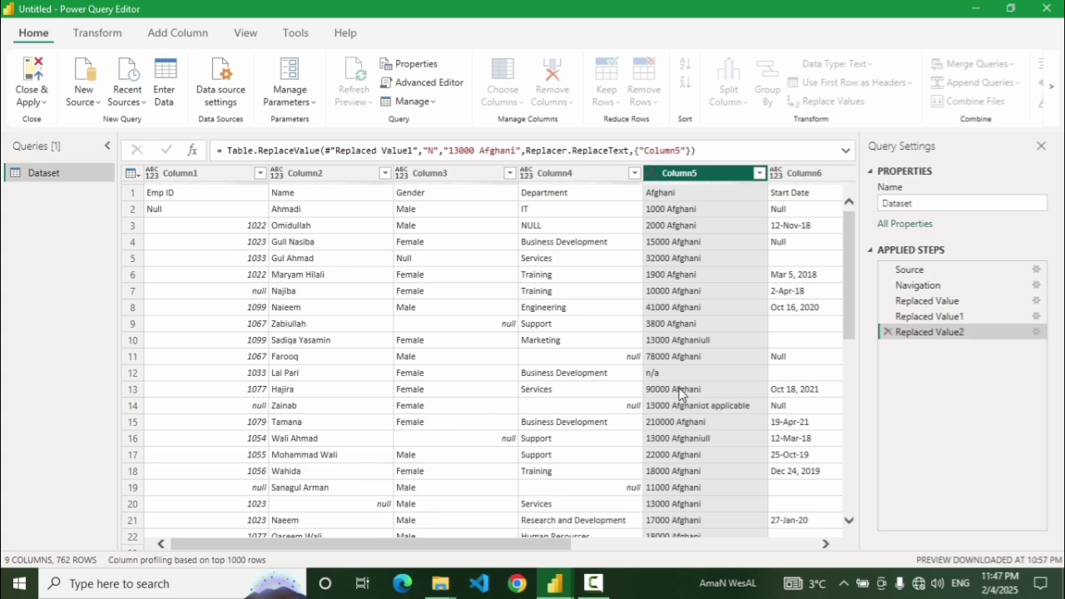
Check the salary entries and delete the latest replacement from the applied steps.
click(670, 430)
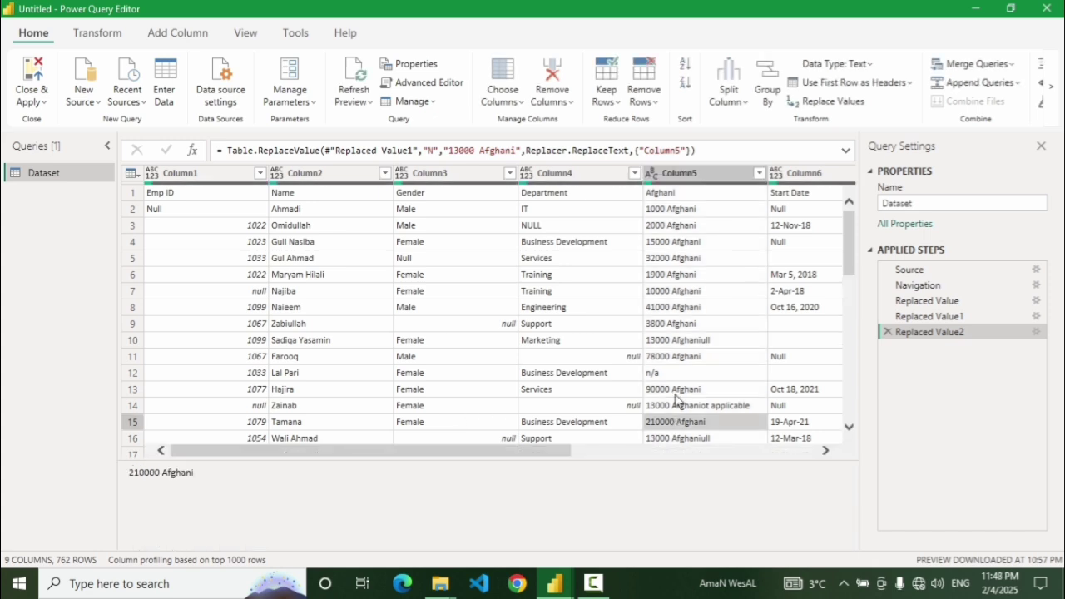
click(888, 331)
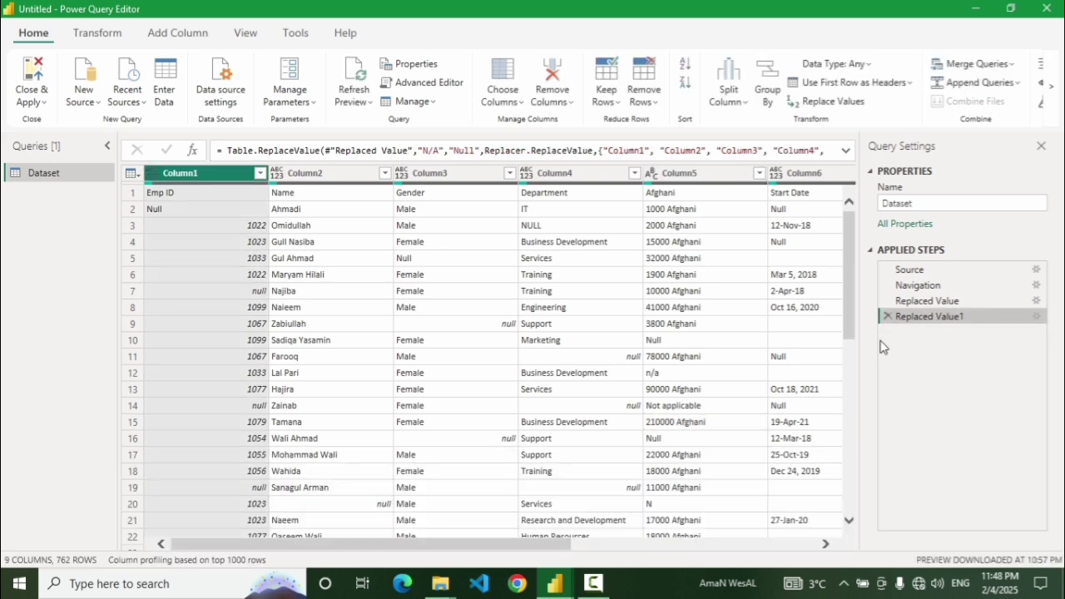
Replace IT with IT and Data throughout the department column, Column4.
drag(557, 548, 514, 547)
click(564, 218)
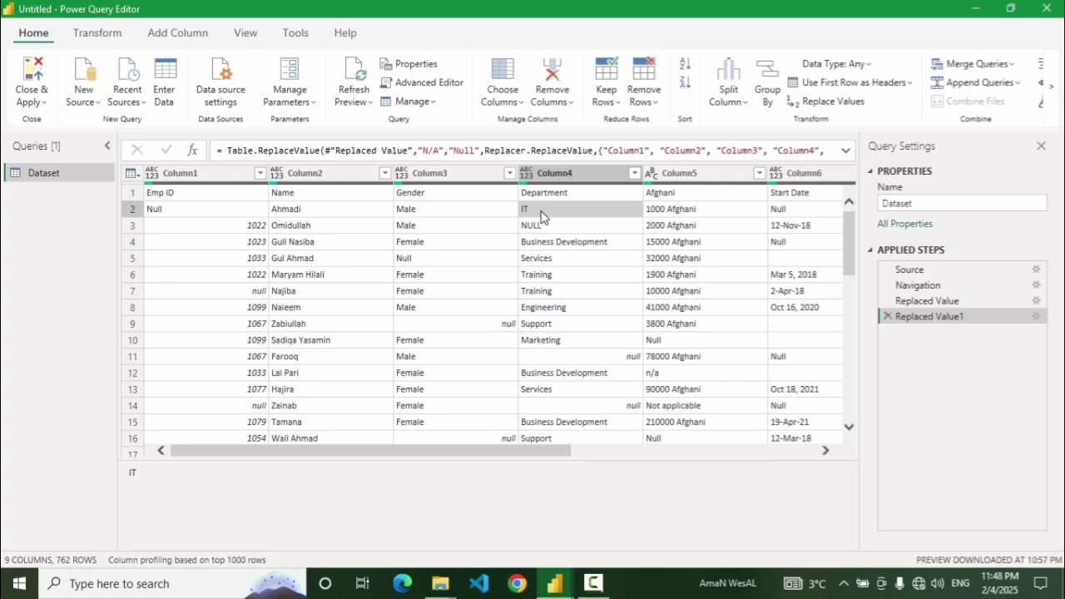
click(553, 174)
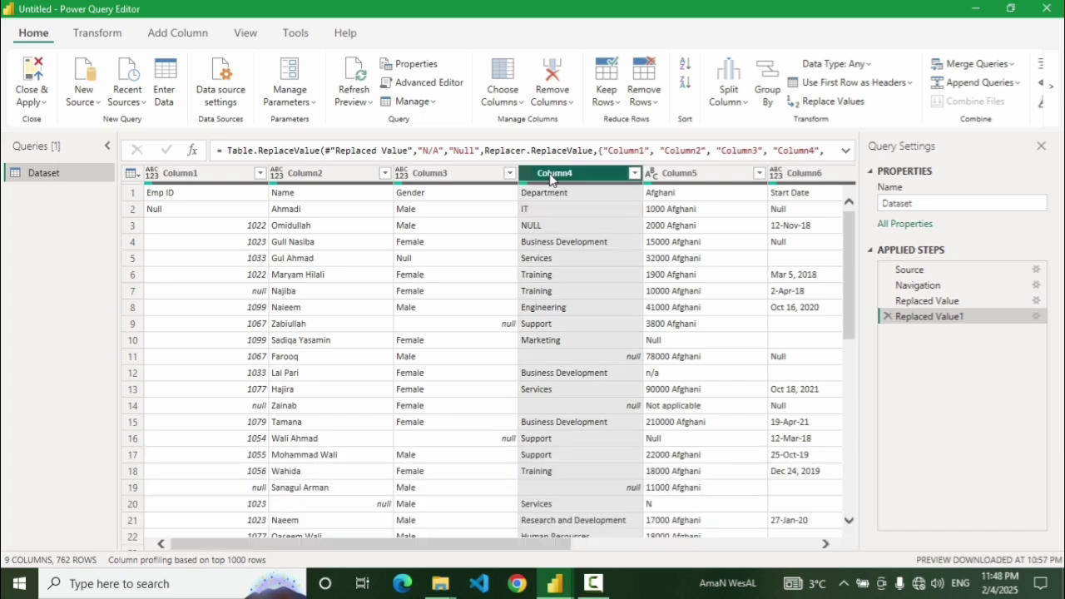
click(857, 102)
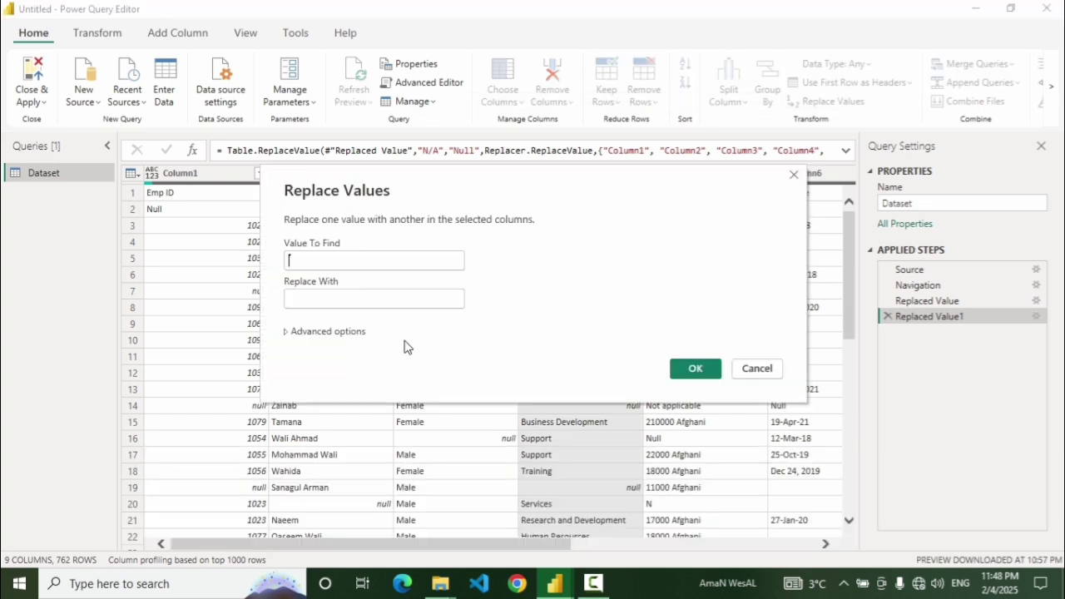
drag(416, 190, 402, 309)
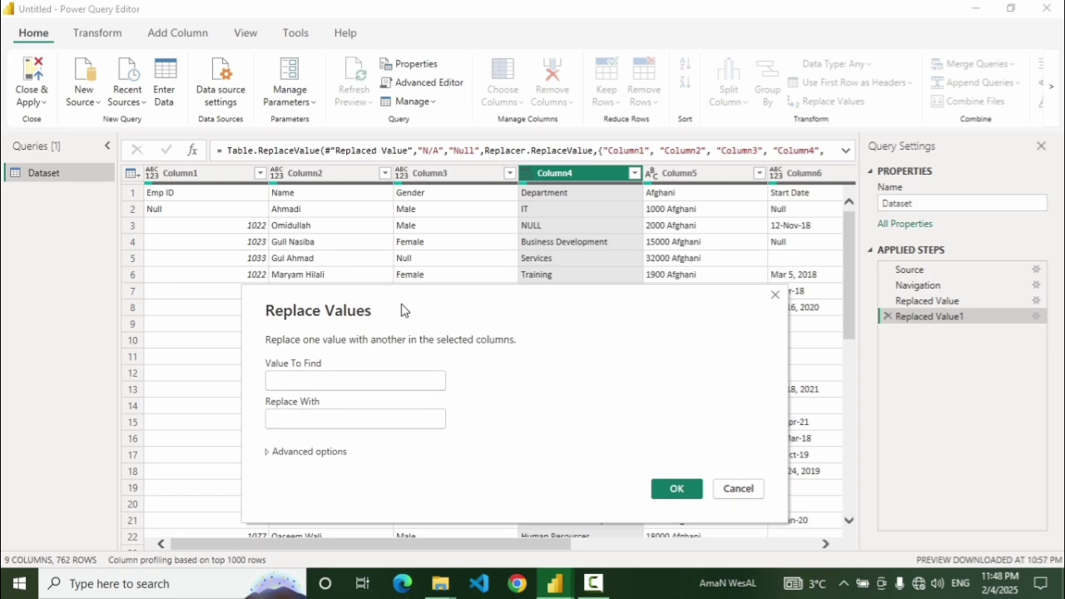
click(348, 384)
text(IT)
key(Tab)
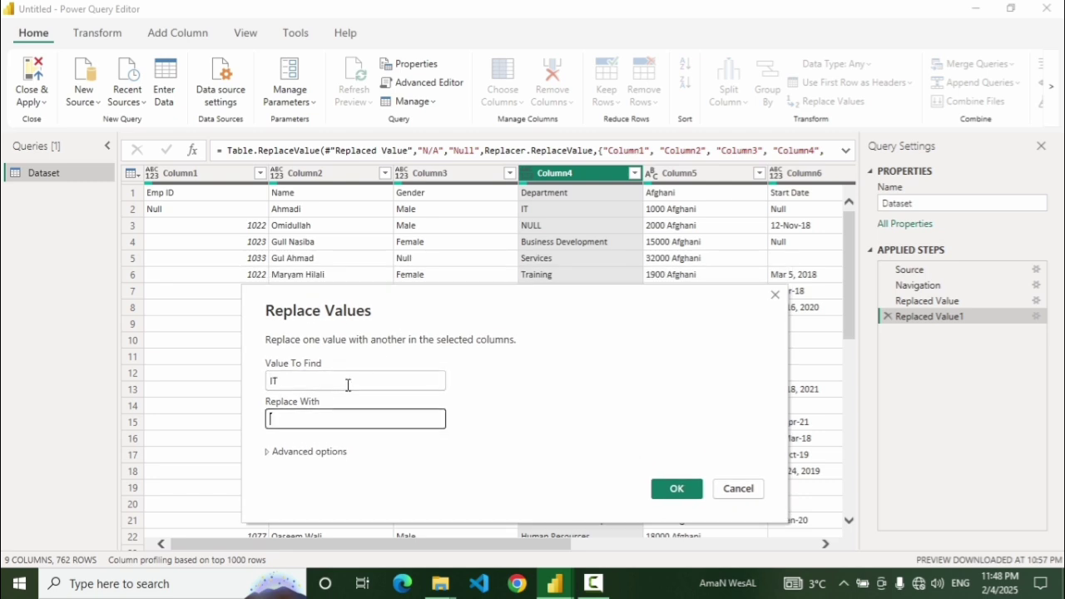
text(IT and Data)
click(677, 489)
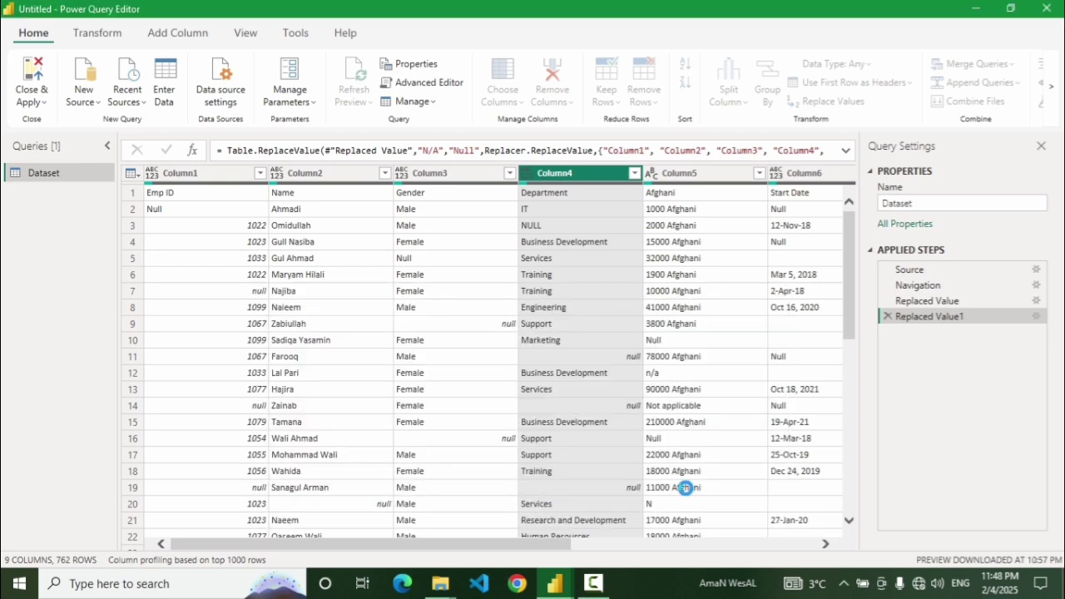
click(552, 209)
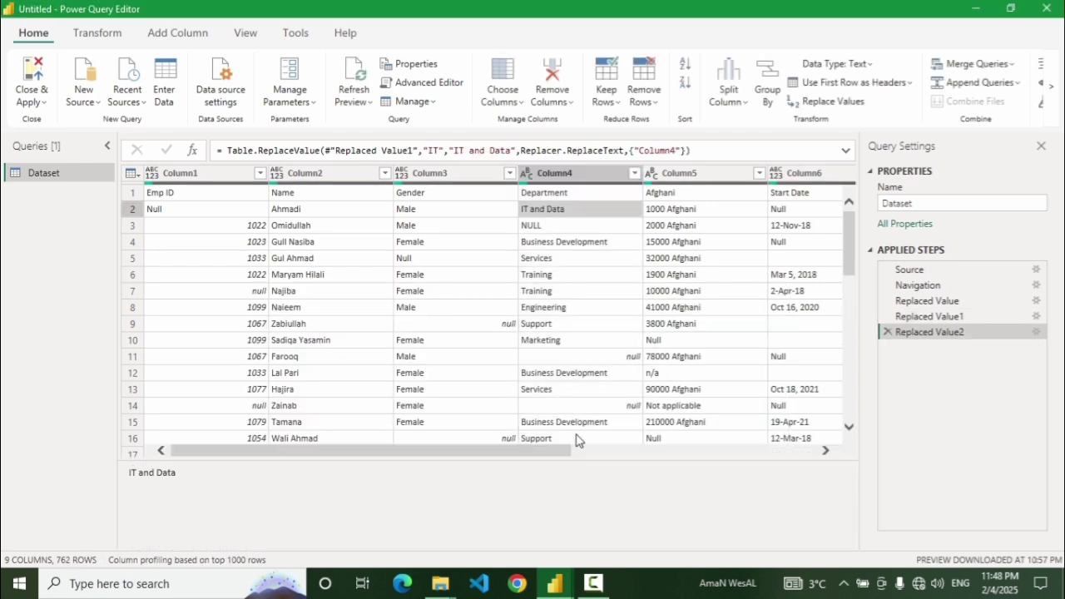